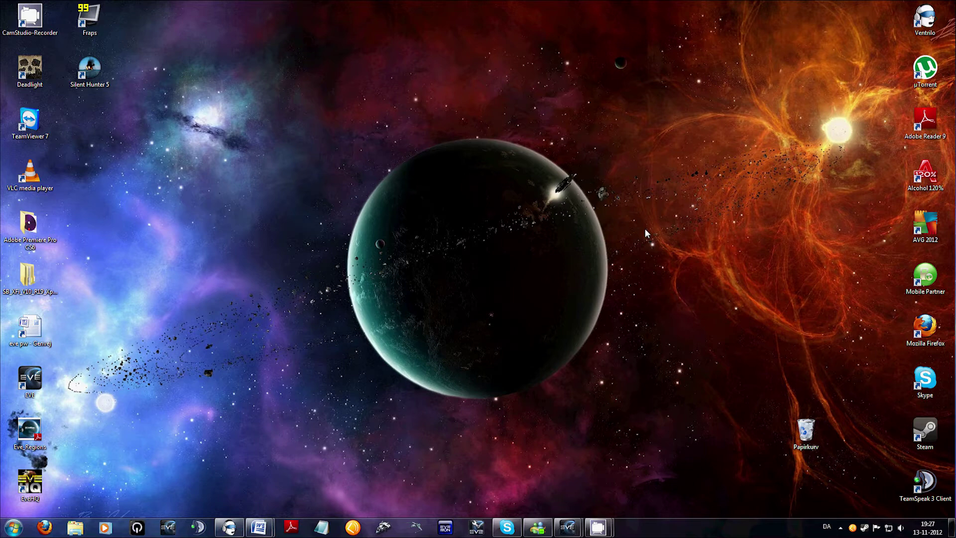
- Launch the Watch List War Tool, enter its password, and acknowledge the Password Accepted message
click(411, 529)
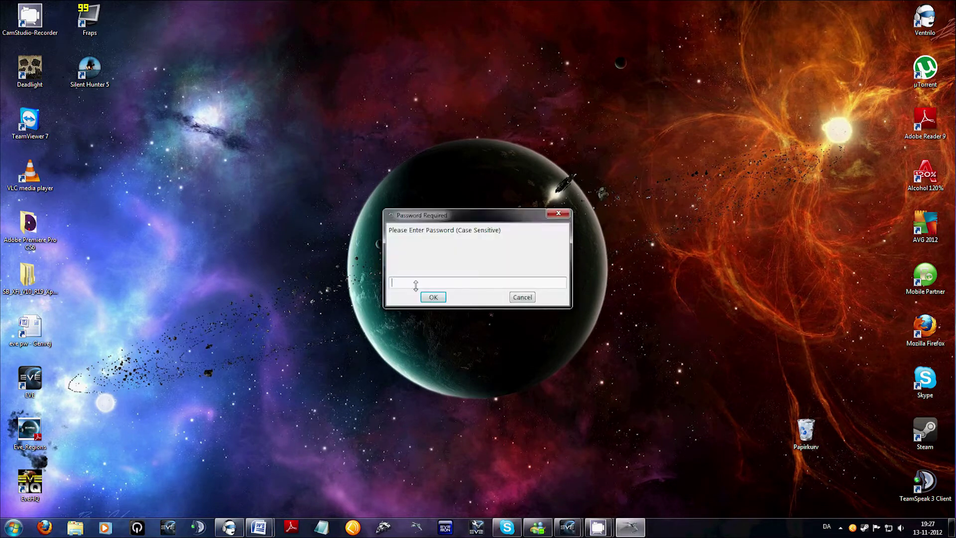
text(a)
key(Return)
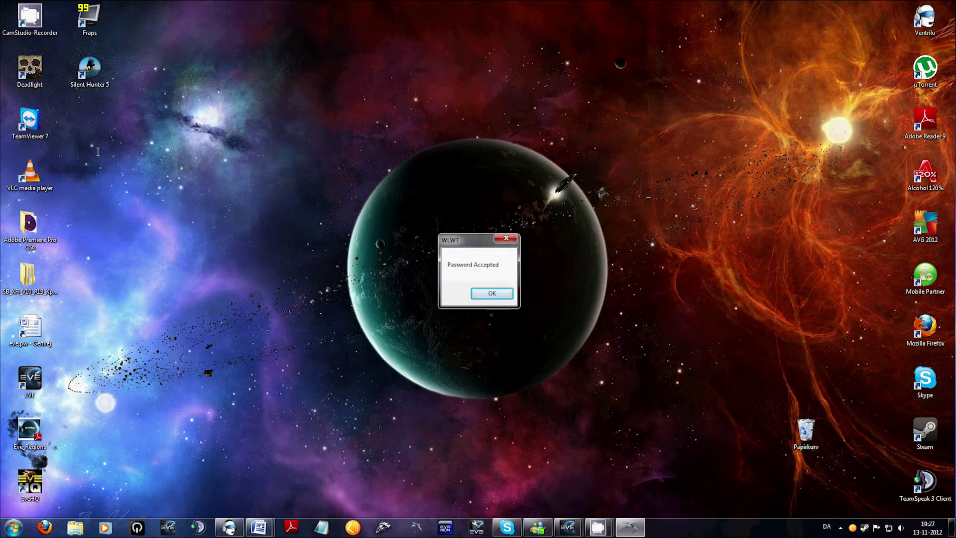
click(492, 294)
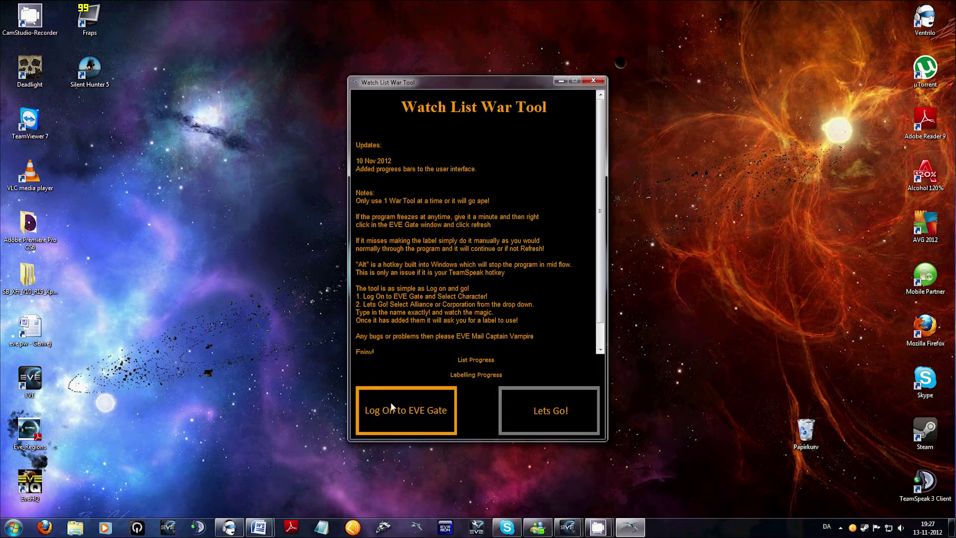
- Go to the EVE Gate log-on page with Keep Me Logged In ticked
click(409, 412)
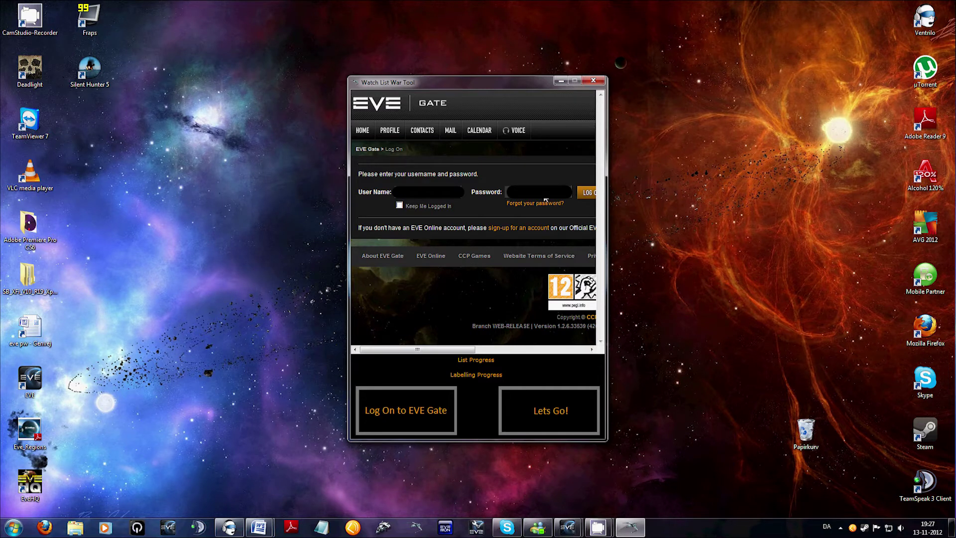
click(399, 206)
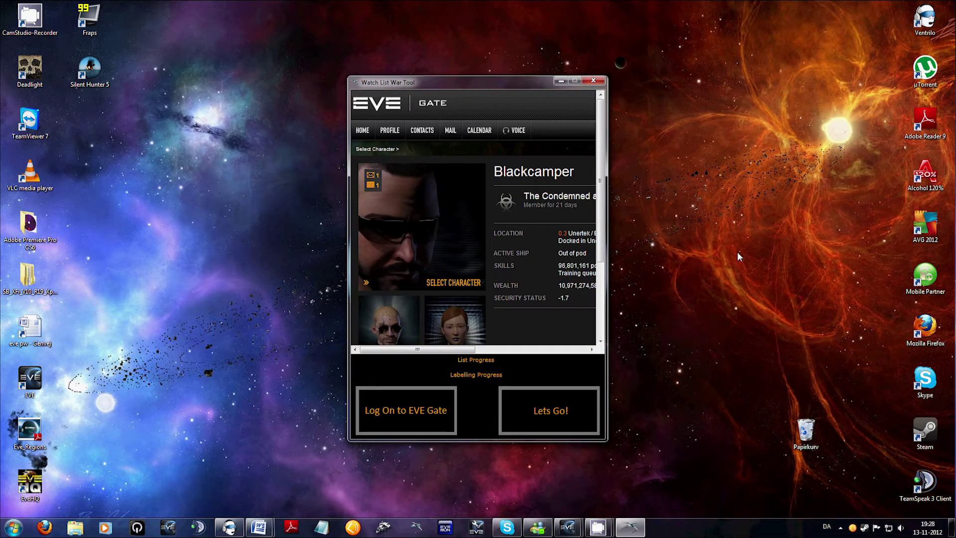
- Begin a Corporation-type war target run for 'Coalition of Independent Miners' to fetch its members
click(546, 415)
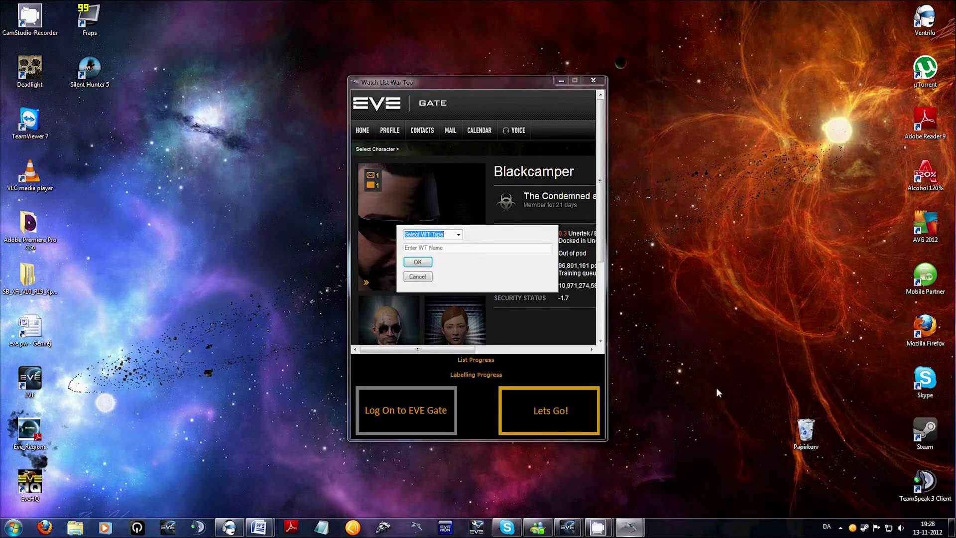
click(458, 235)
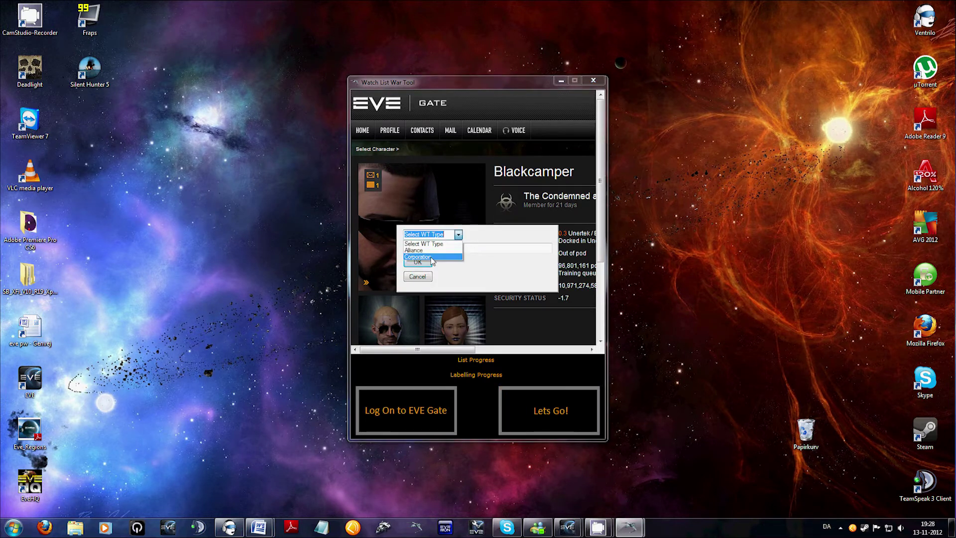
click(431, 257)
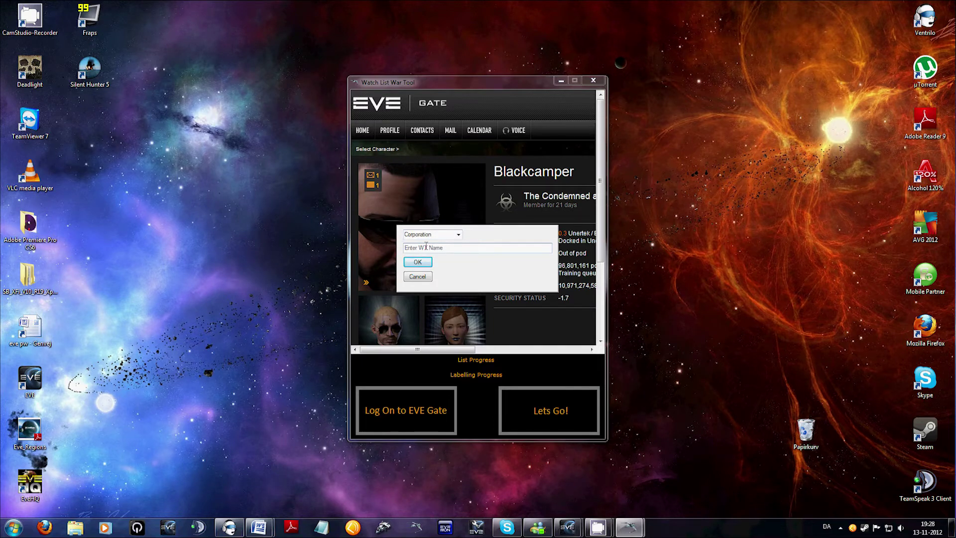
text(Coalition of Independent Miners)
click(417, 262)
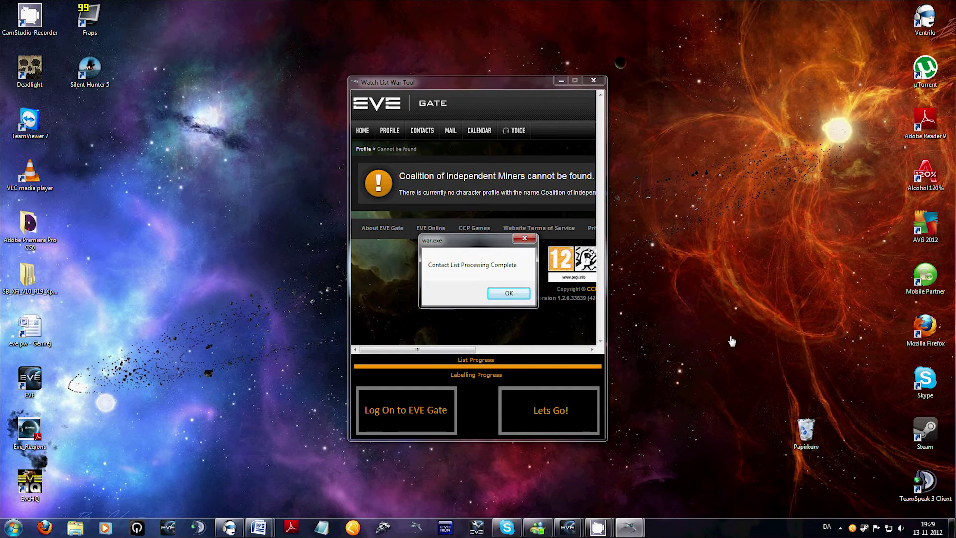
- Acknowledge contact processing completion and label the new contacts 'Coalition of Independent Miners'
click(516, 296)
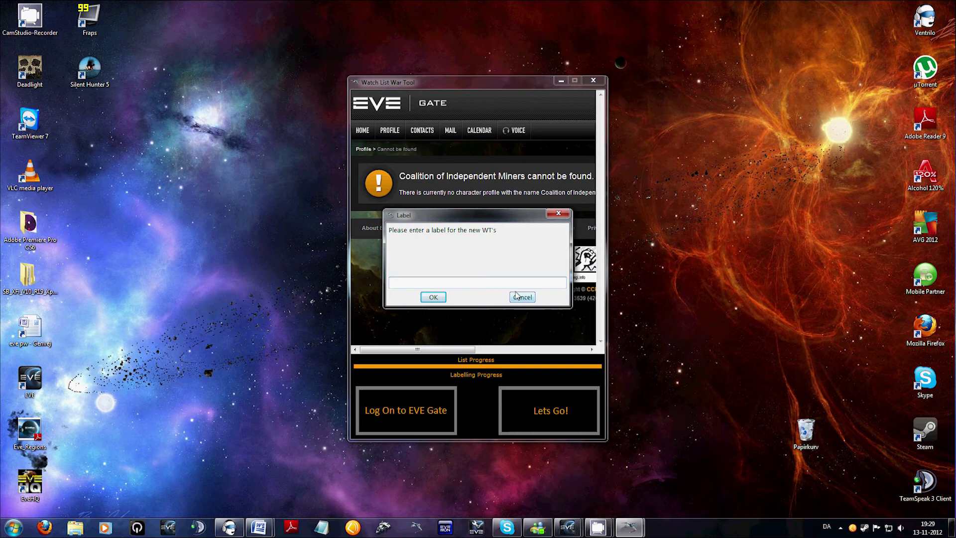
text(Coalition of Independent Miners)
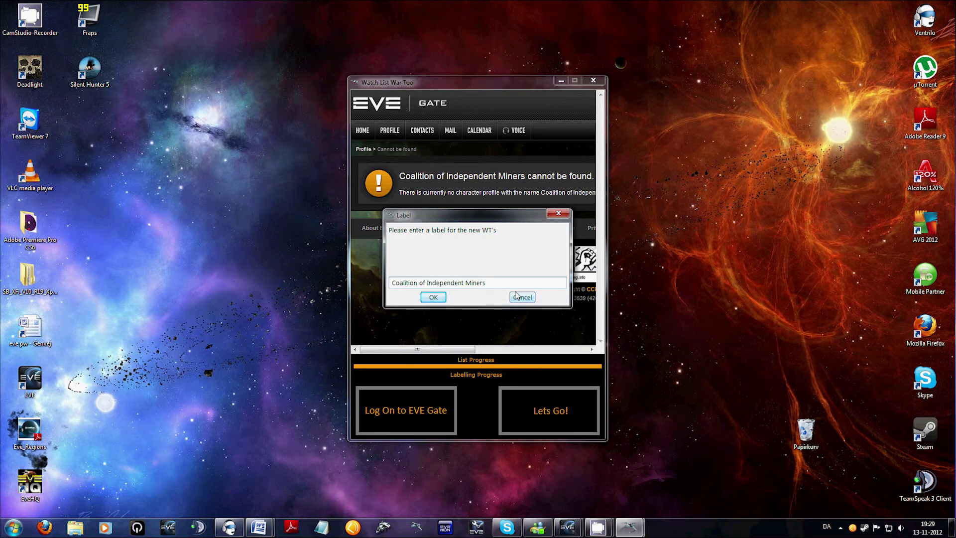
key(Return)
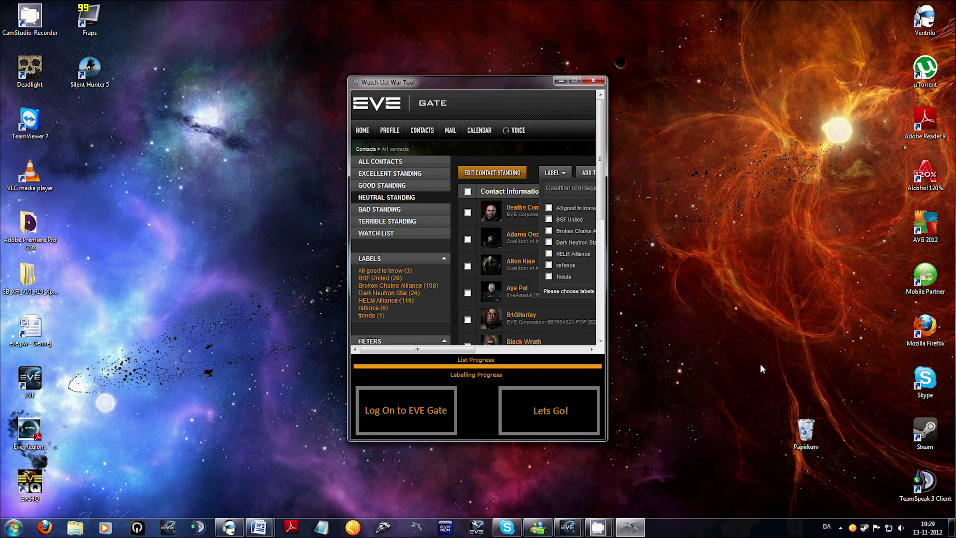